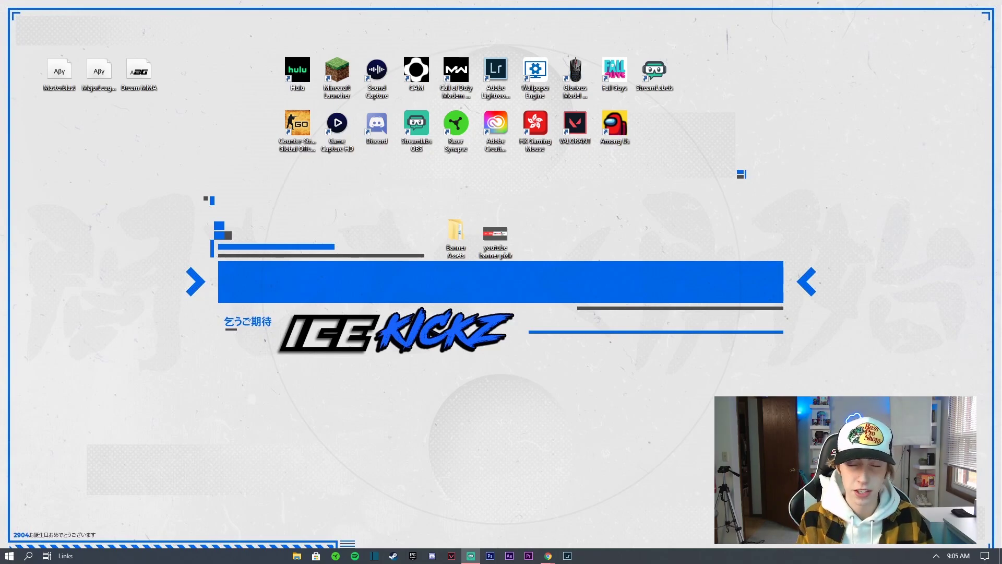
- Examine the Instagram, Twitch, Twitter and YouTube icons in the Social Media Icons (White) subfolder of Banner Assets
{"action": "double_click", "coordinate": [456, 232]}
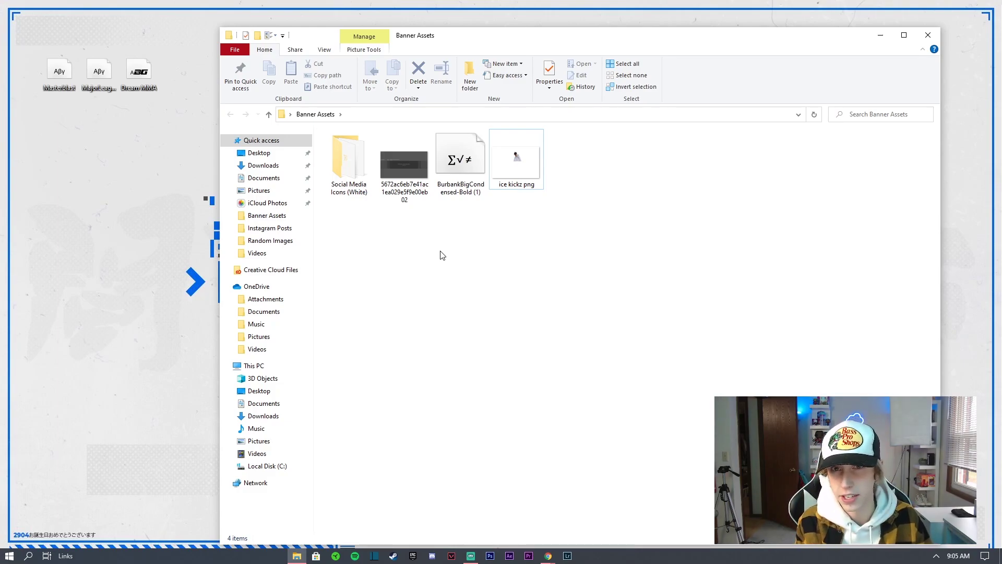
{"action": "double_click", "coordinate": [348, 160]}
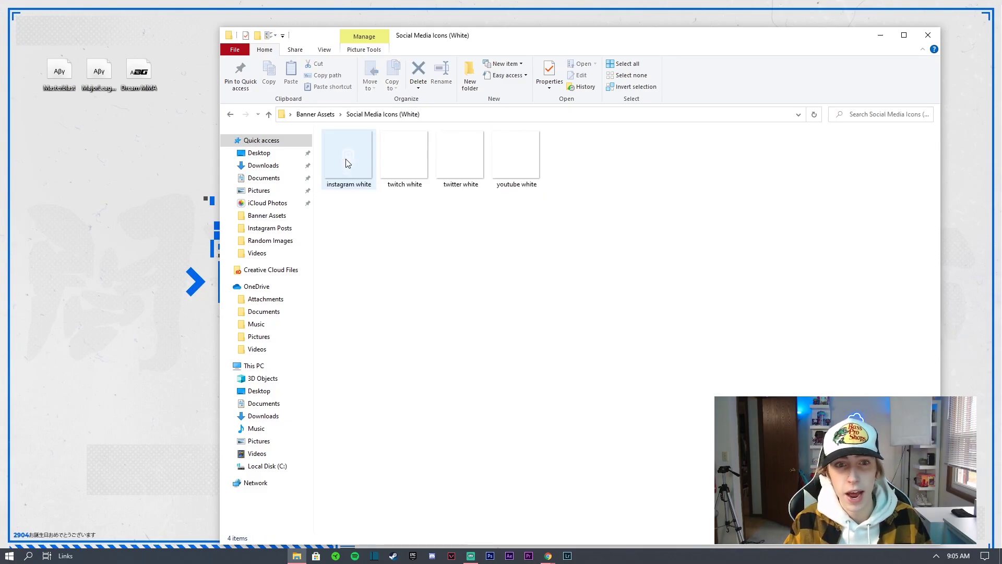
{"action": "left_click", "coordinate": [513, 152]}
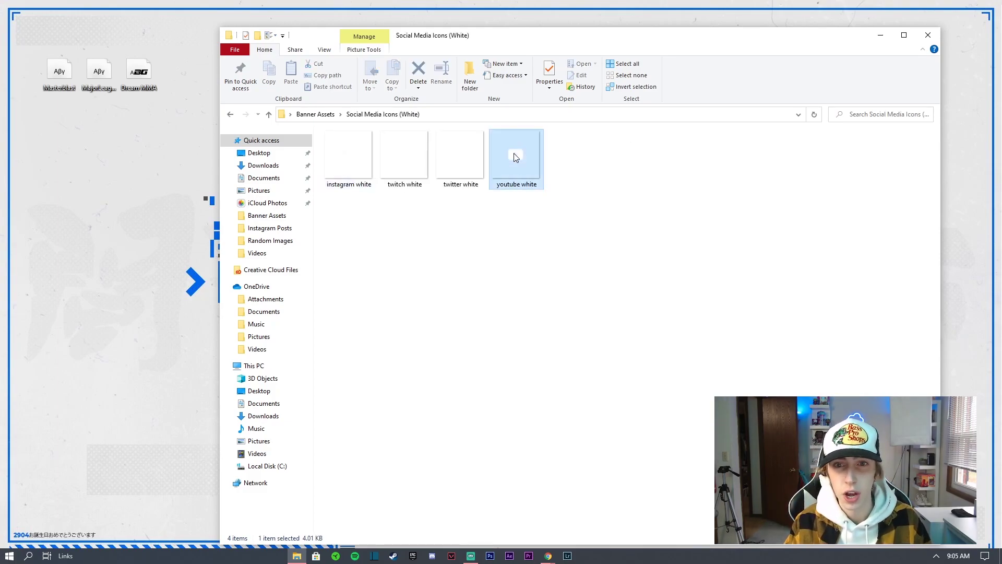
{"action": "left_click", "coordinate": [463, 162]}
{"action": "left_click", "coordinate": [396, 167]}
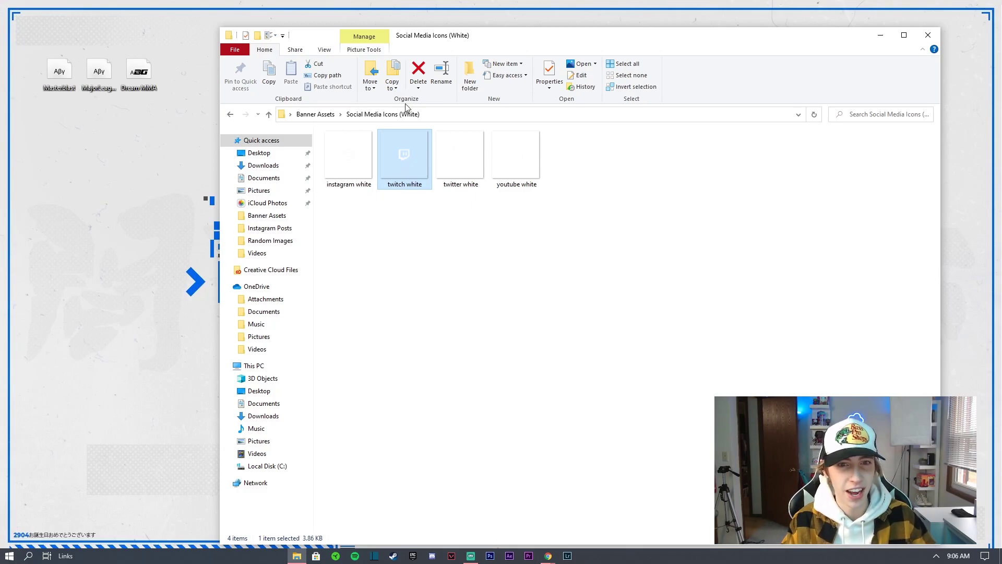
{"action": "left_click", "coordinate": [460, 154]}
{"action": "left_click", "coordinate": [405, 154]}
{"action": "left_click", "coordinate": [464, 149]}
{"action": "left_click", "coordinate": [508, 155]}
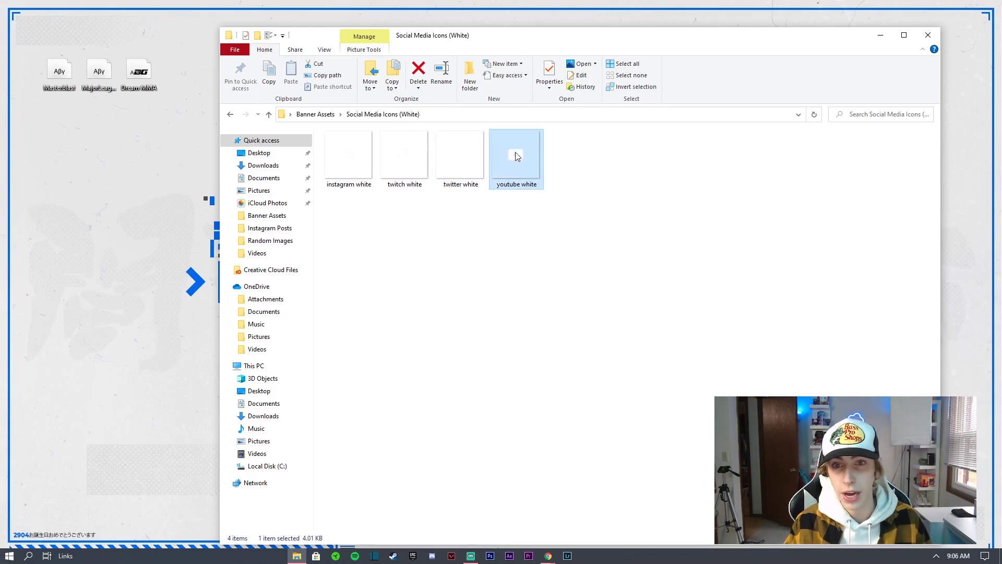
{"action": "left_click", "coordinate": [462, 161]}
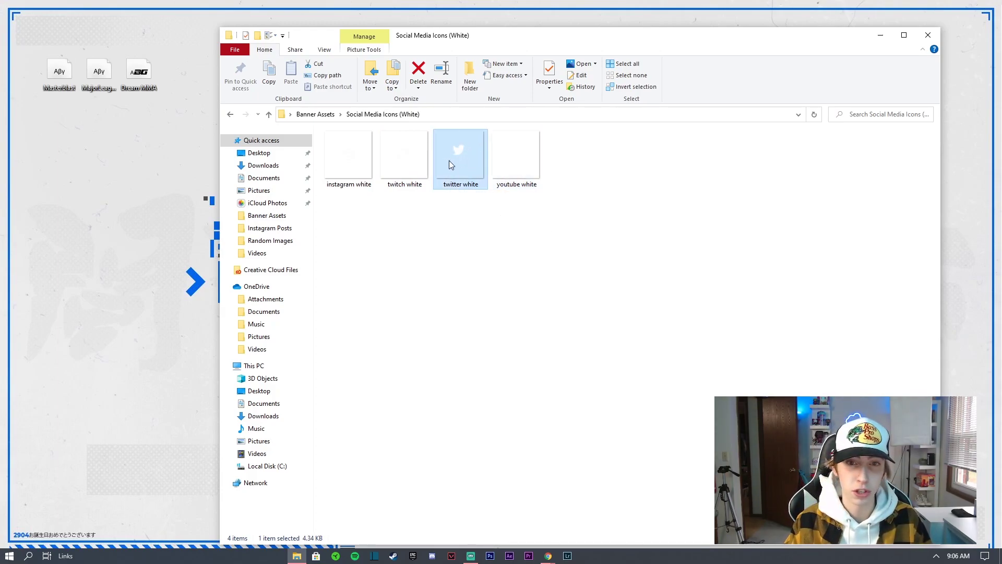
{"action": "left_click", "coordinate": [405, 154]}
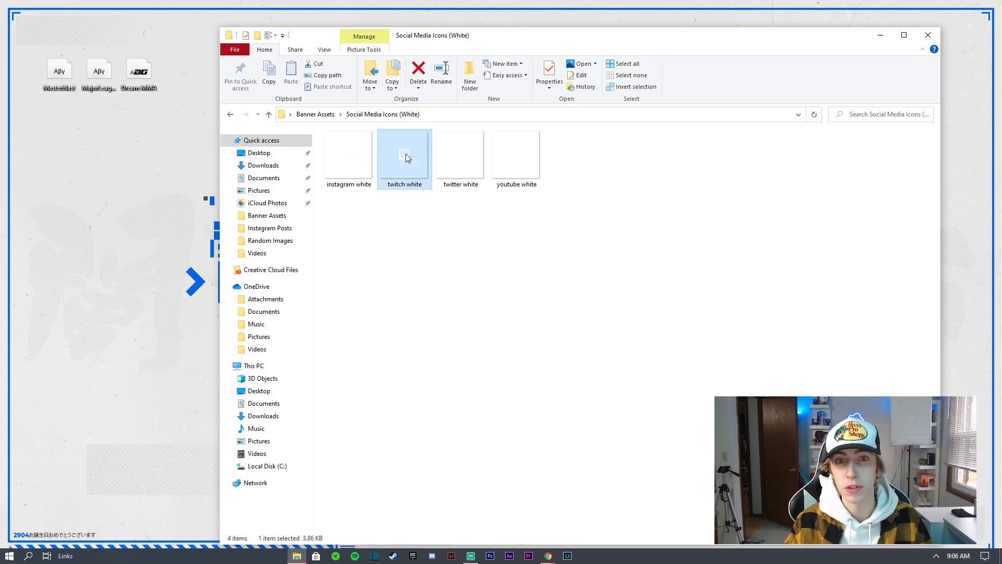
{"action": "left_click", "coordinate": [346, 161]}
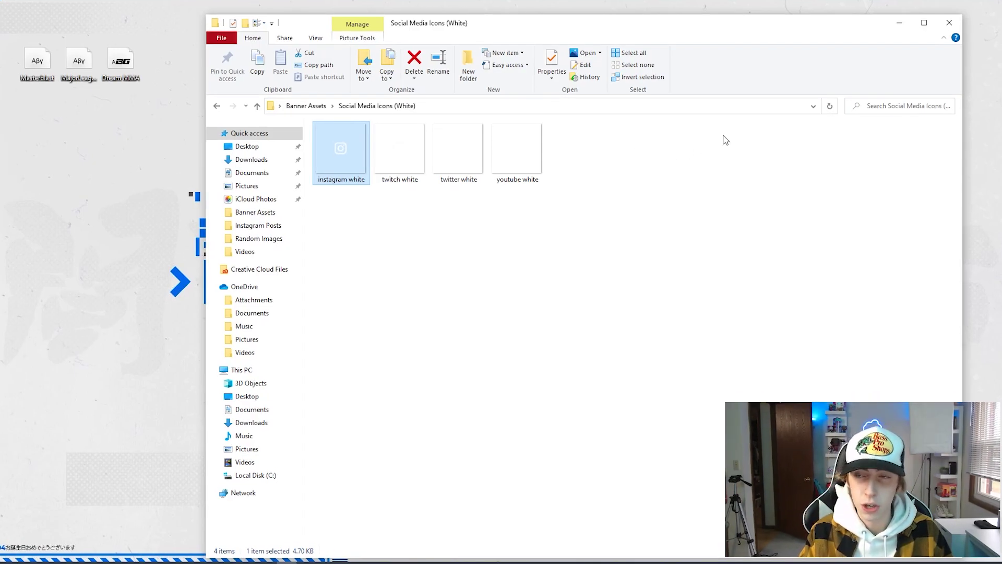
{"action": "left_click", "coordinate": [947, 29]}
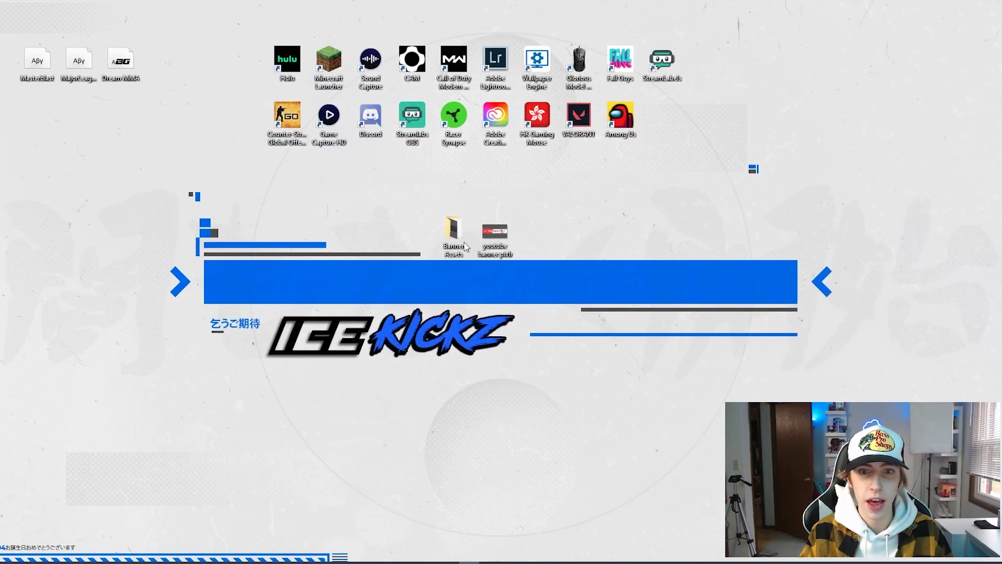
- Preview the ice kickz png cutout image from the Banner Assets folder and close it
{"action": "double_click", "coordinate": [453, 233]}
{"action": "double_click", "coordinate": [522, 159]}
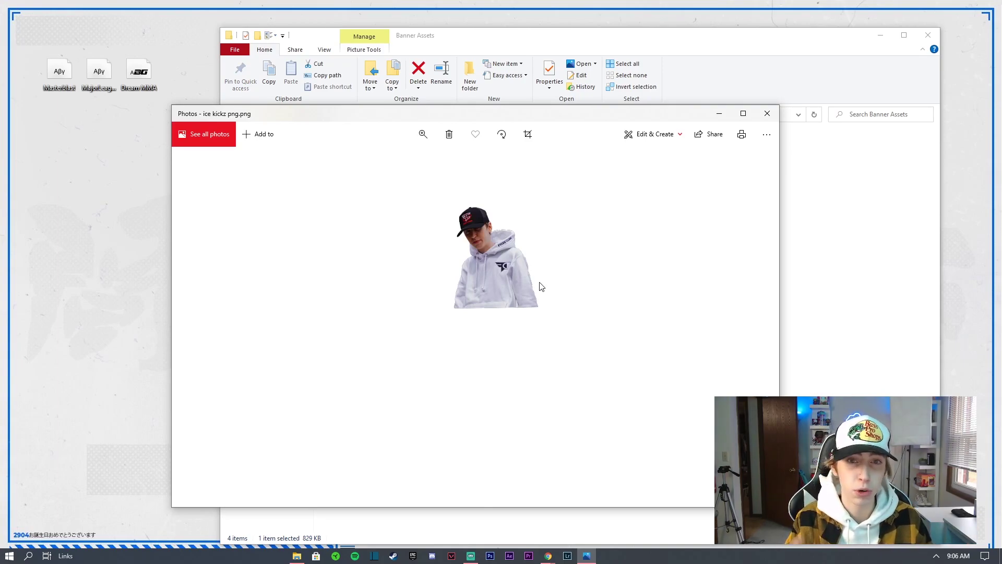
{"action": "left_click", "coordinate": [767, 114]}
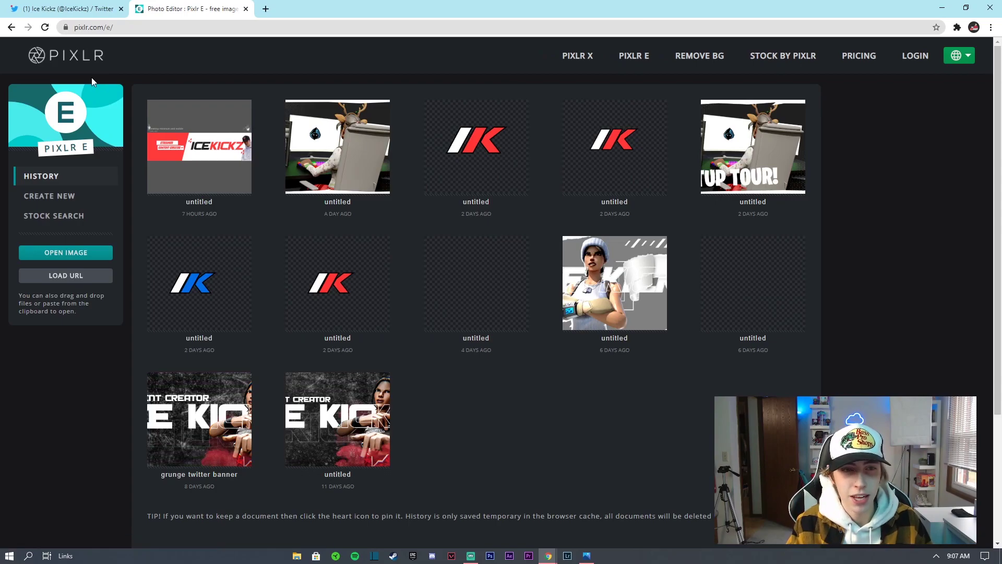
- In Pixlr E, create a blank 2560 x 1440 px image named "youtube banner" without a background
{"action": "left_click", "coordinate": [52, 198]}
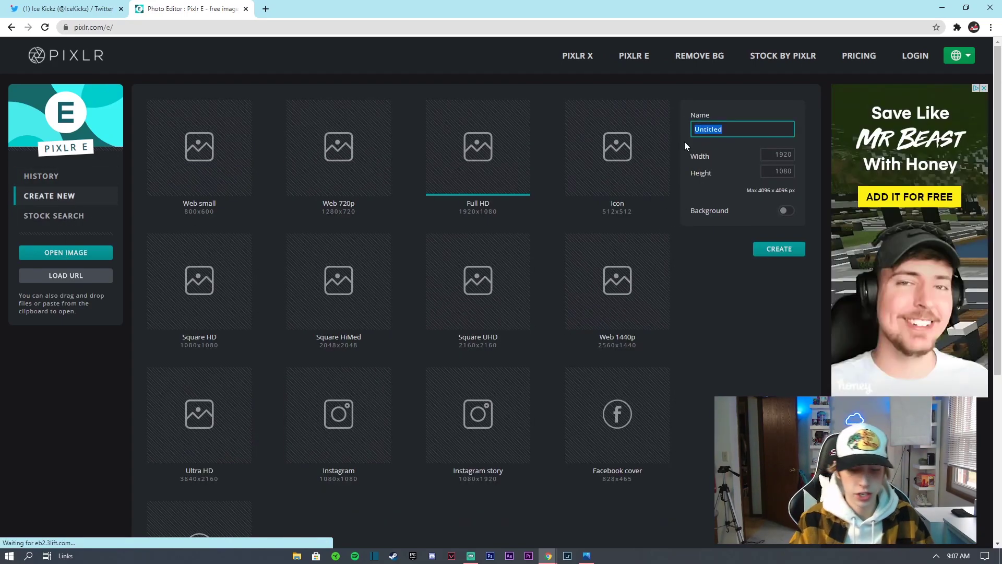
{"action": "type", "text": "youtube banner"}
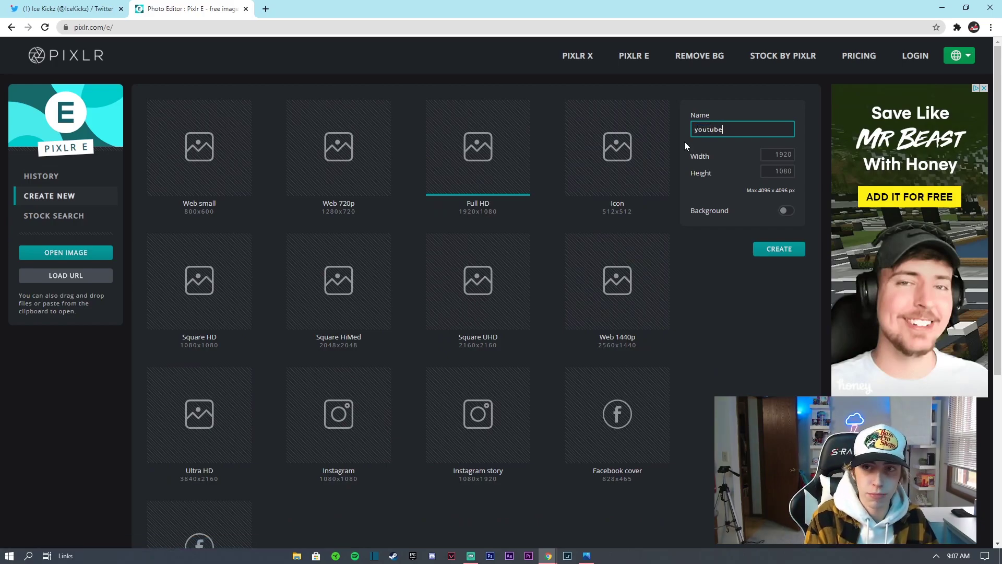
{"action": "left_click", "coordinate": [777, 156]}
{"action": "left_click", "coordinate": [777, 171]}
{"action": "left_click", "coordinate": [779, 155]}
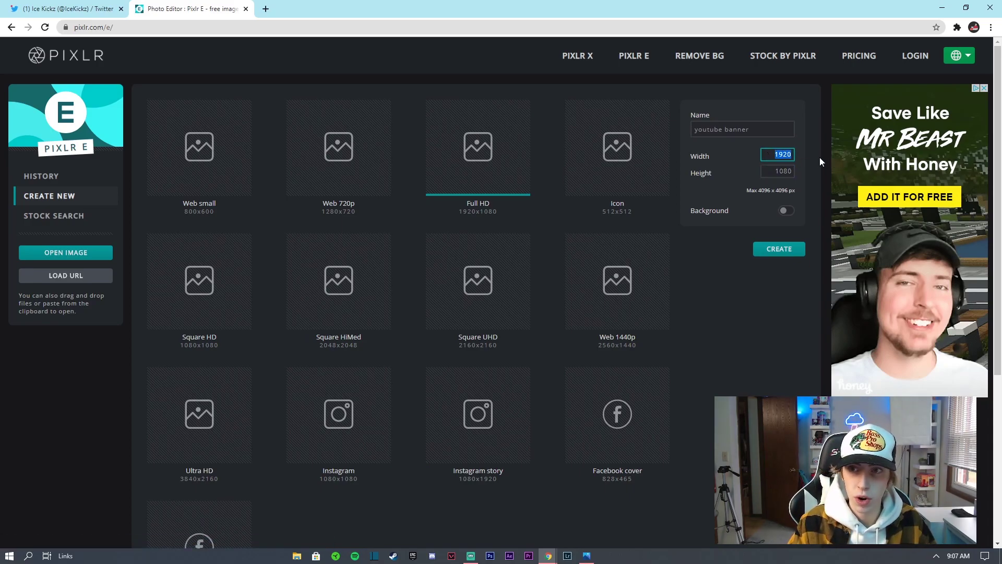
{"action": "type", "text": "25"}
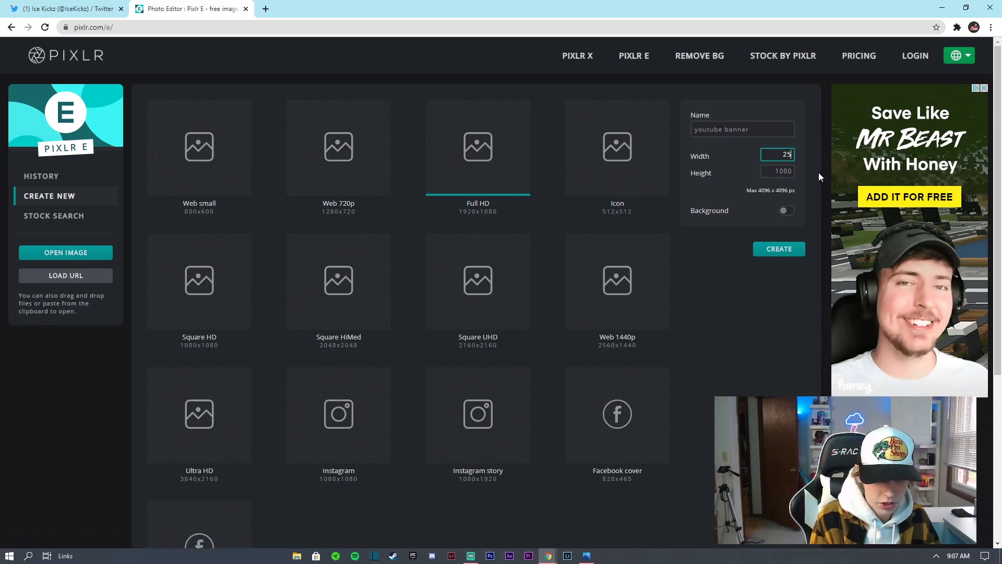
{"action": "type", "text": "60"}
{"action": "key", "text": "Tab"}
{"action": "type", "text": "1440"}
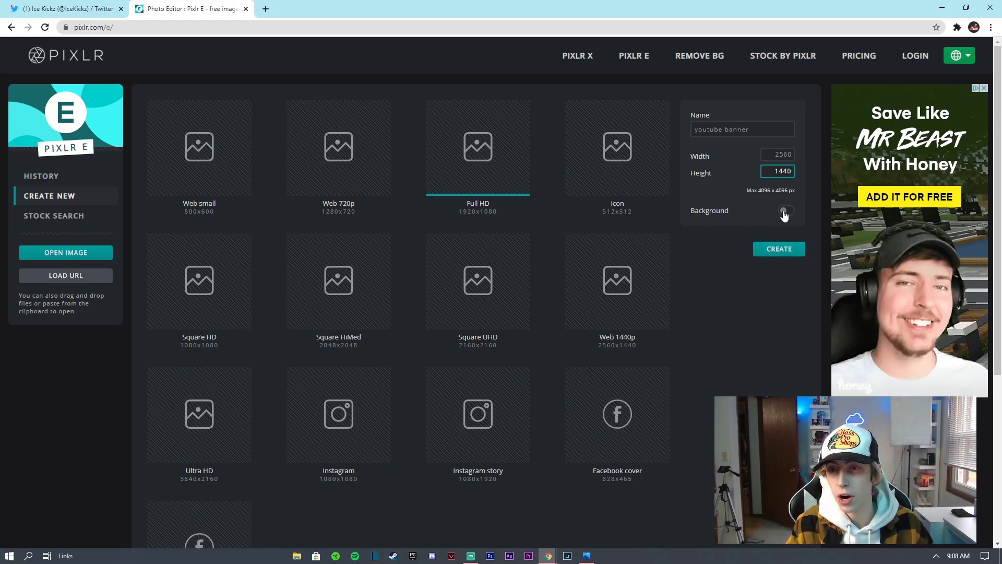
{"action": "left_click", "coordinate": [779, 250]}
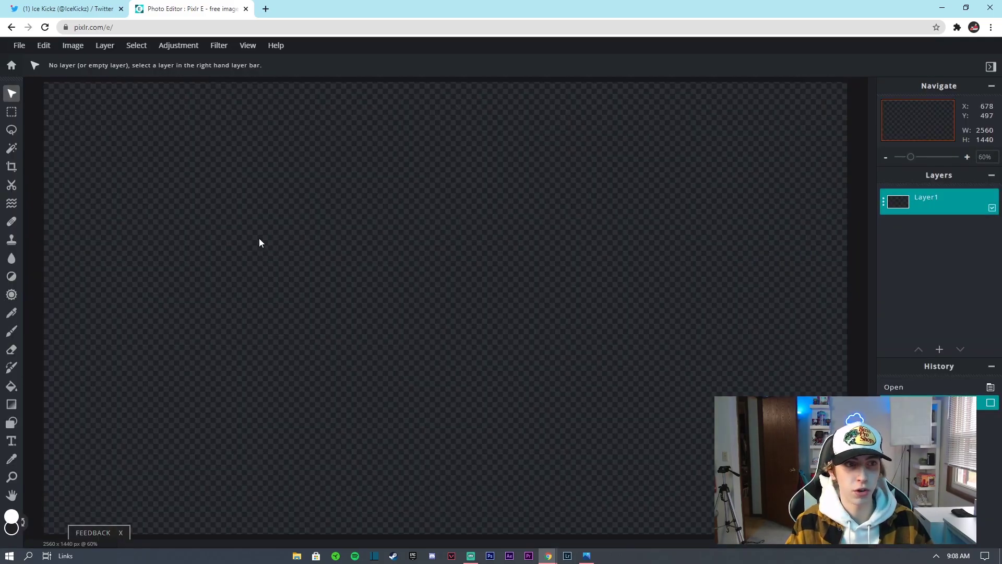
- Add the banner size template image 5672ac6eb7e41ac1ea029e5f9e00eb02 from the Banner Assets folder as a new layer
{"action": "left_click", "coordinate": [105, 46]}
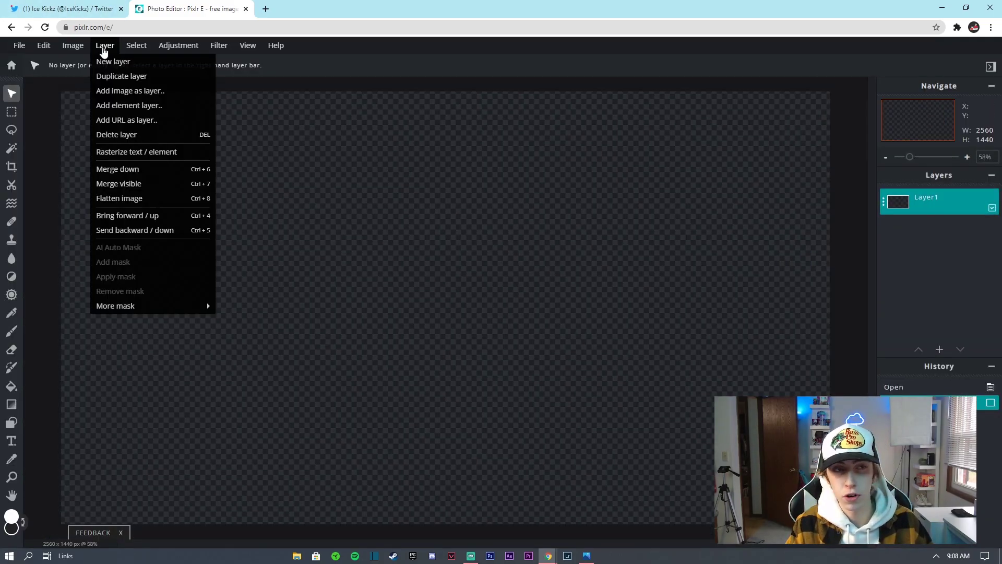
{"action": "left_click", "coordinate": [130, 91]}
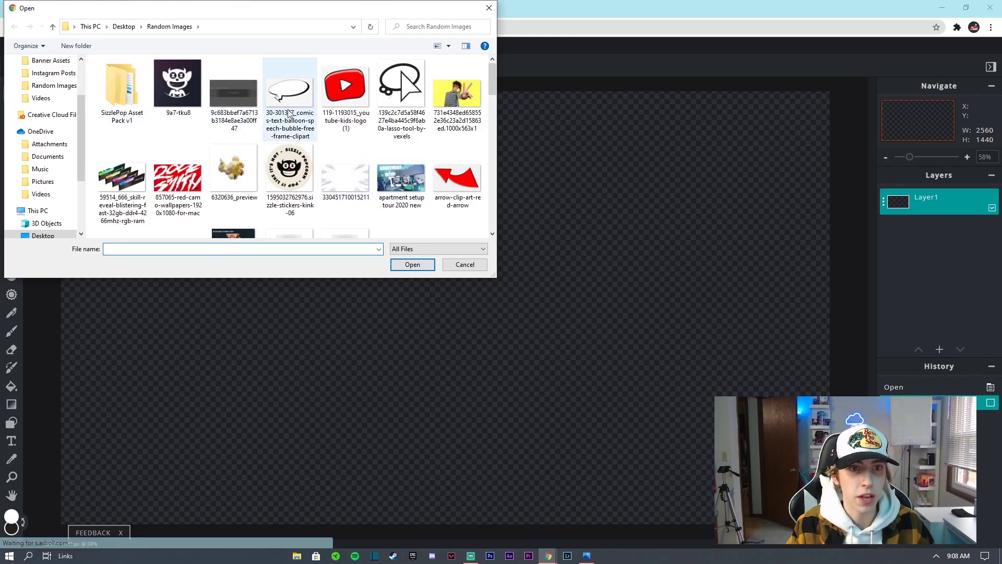
{"action": "scroll", "coordinate": [339, 161], "scroll_direction": "down", "scroll_amount": 5}
{"action": "scroll", "coordinate": [413, 209], "scroll_direction": "up", "scroll_amount": 2}
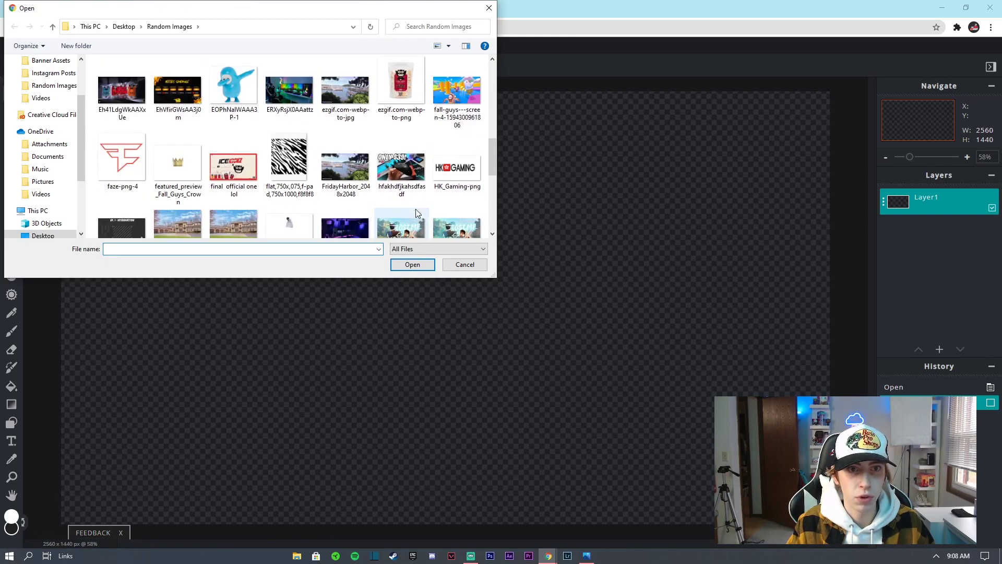
{"action": "left_click", "coordinate": [50, 60]}
{"action": "double_click", "coordinate": [183, 102]}
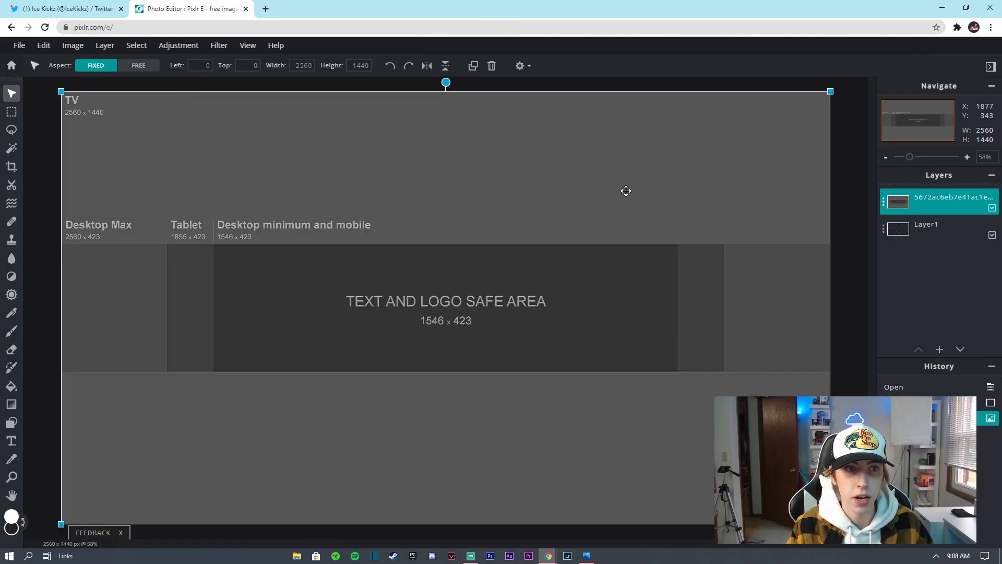
- Lock the banner template layer in position
{"action": "left_click", "coordinate": [879, 203]}
{"action": "left_click", "coordinate": [881, 202]}
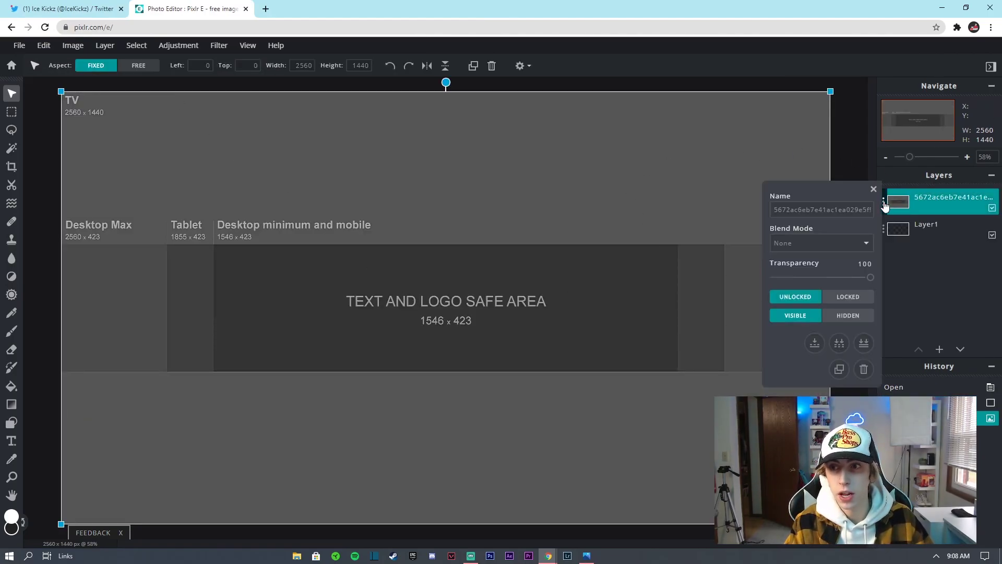
{"action": "left_click", "coordinate": [851, 299]}
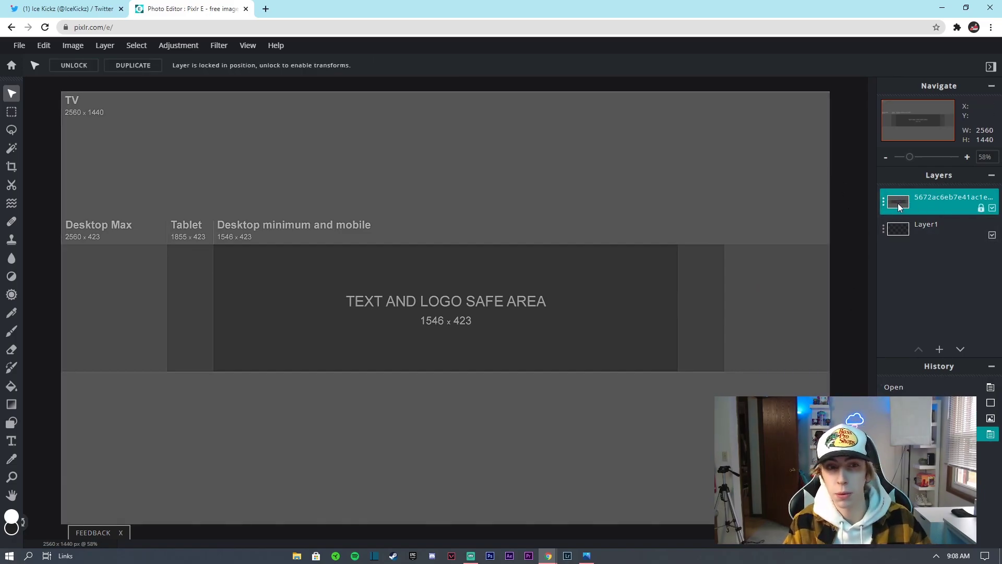
- Draw short white pen marks just above and below the text and logo safe area at its four corners
{"action": "scroll", "coordinate": [521, 207], "scroll_direction": "up", "scroll_amount": 1}
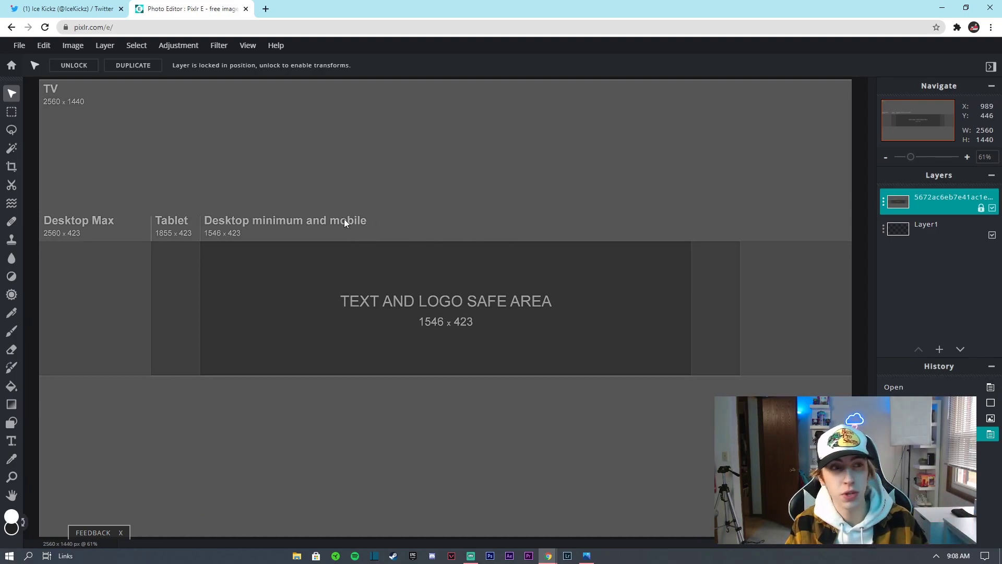
{"action": "left_click", "coordinate": [11, 312]}
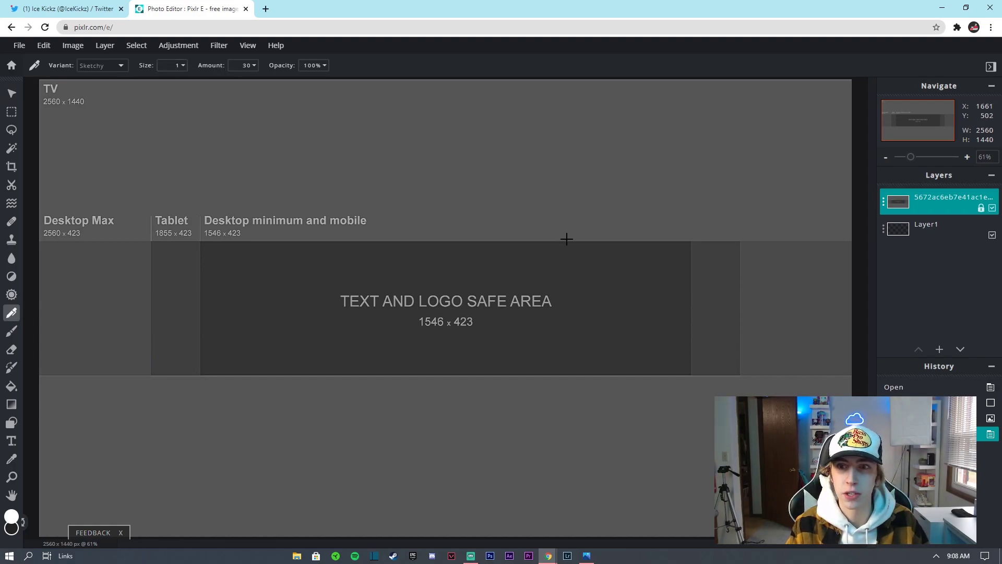
{"action": "left_click_drag", "start_coordinate": [690, 226], "coordinate": [690, 221]}
{"action": "mouse_move", "coordinate": [200, 219]}
{"action": "left_mouse_down"}
{"action": "mouse_move", "coordinate": [200, 233]}
{"action": "mouse_move", "coordinate": [201, 214]}
{"action": "left_mouse_up"}
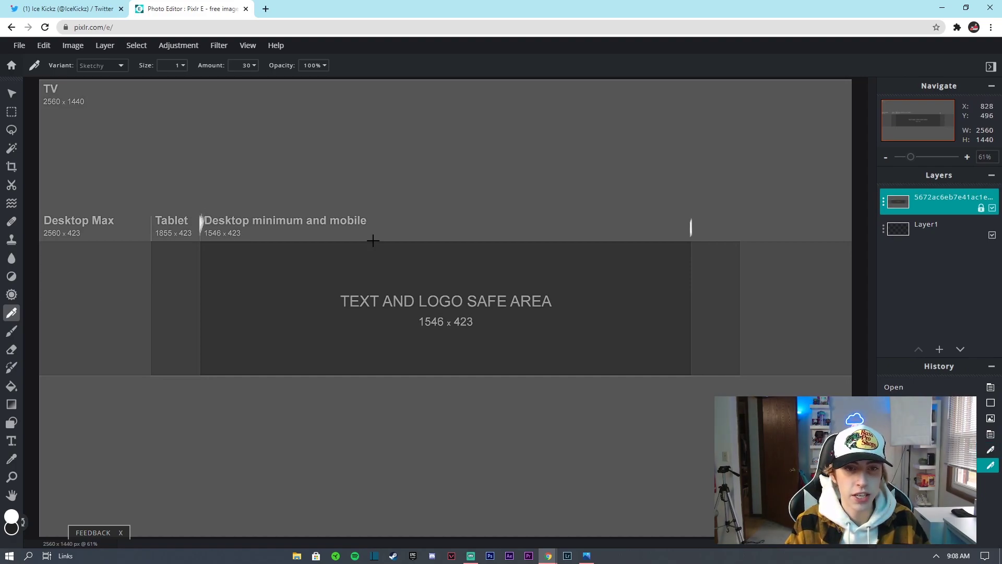
{"action": "left_click", "coordinate": [690, 228]}
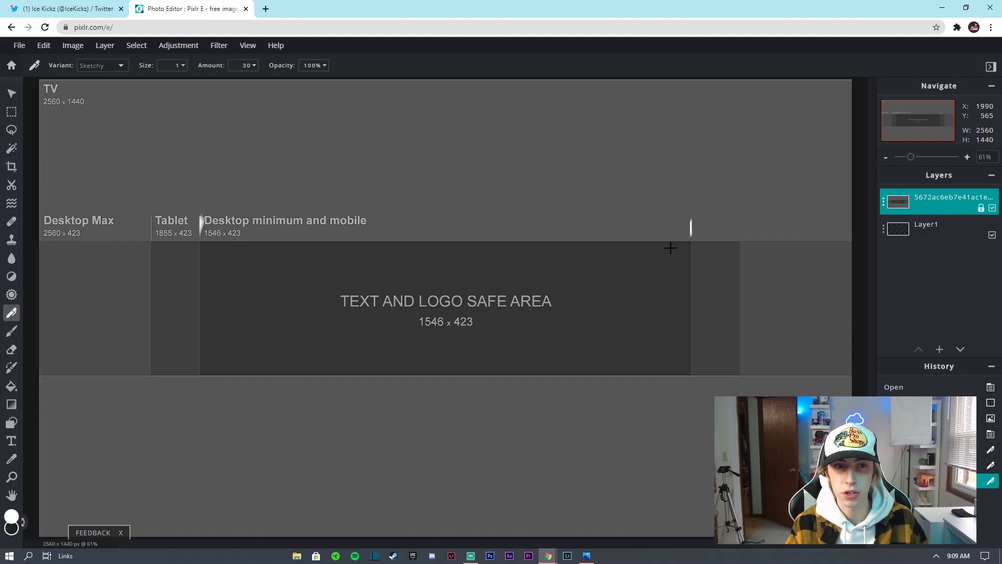
{"action": "left_click_drag", "start_coordinate": [689, 226], "coordinate": [691, 236]}
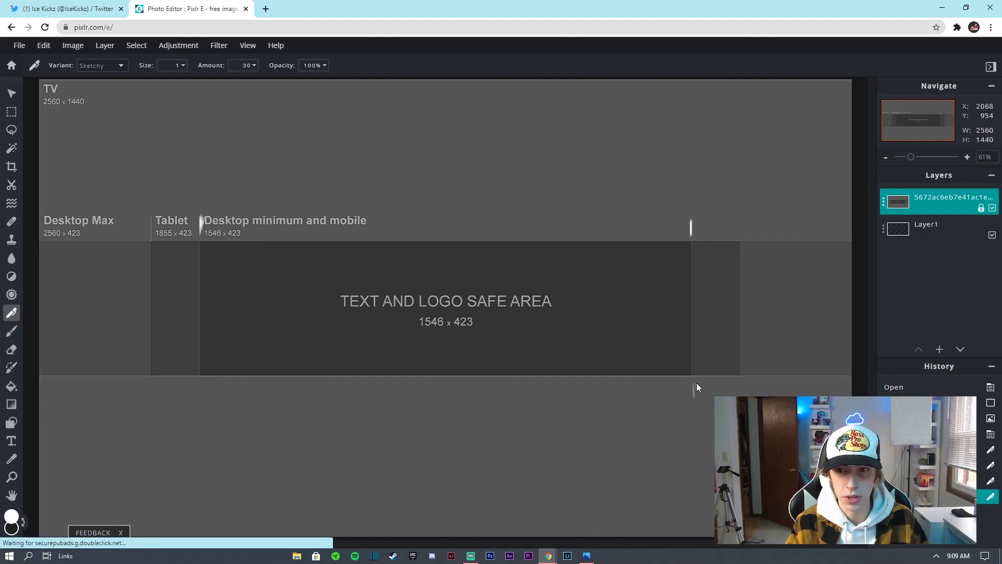
{"action": "left_click_drag", "start_coordinate": [694, 384], "coordinate": [693, 396]}
{"action": "left_click_drag", "start_coordinate": [200, 388], "coordinate": [198, 403]}
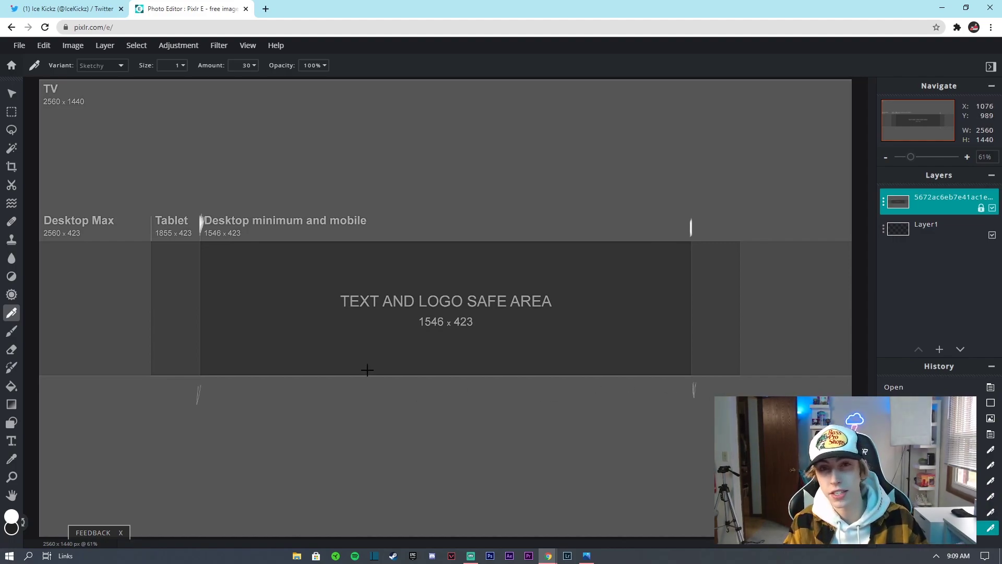
{"action": "mouse_move", "coordinate": [397, 111]}
{"action": "left_mouse_down"}
{"action": "mouse_move", "coordinate": [532, 154]}
{"action": "mouse_move", "coordinate": [657, 159]}
{"action": "left_mouse_up"}
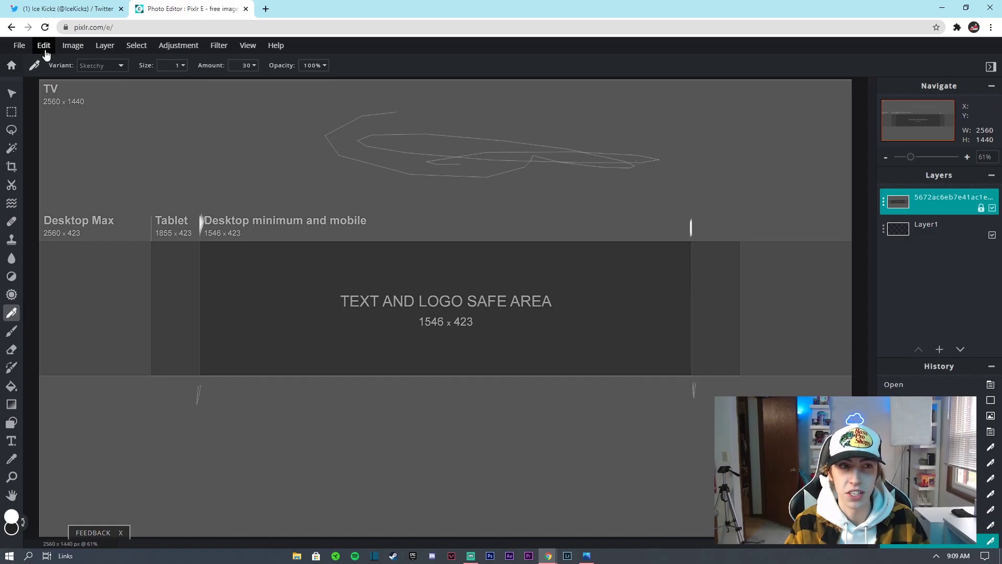
{"action": "left_click", "coordinate": [12, 93]}
{"action": "key", "text": "ctrl+z"}
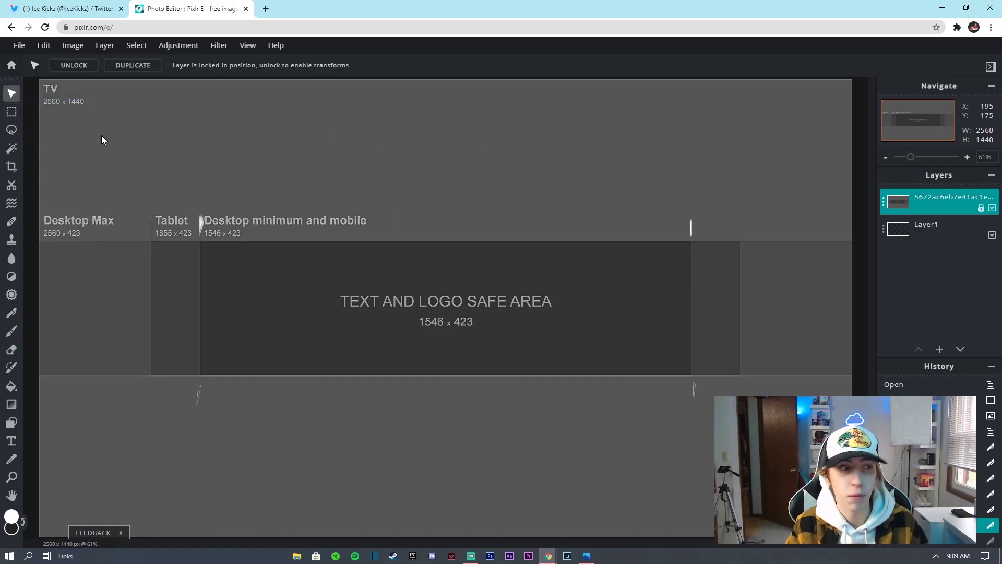
- Activate the Lasso selection tool with the whole banner template in view
{"action": "scroll", "coordinate": [264, 234], "scroll_direction": "down", "scroll_amount": 3}
{"action": "scroll", "coordinate": [265, 229], "scroll_direction": "up", "scroll_amount": 2}
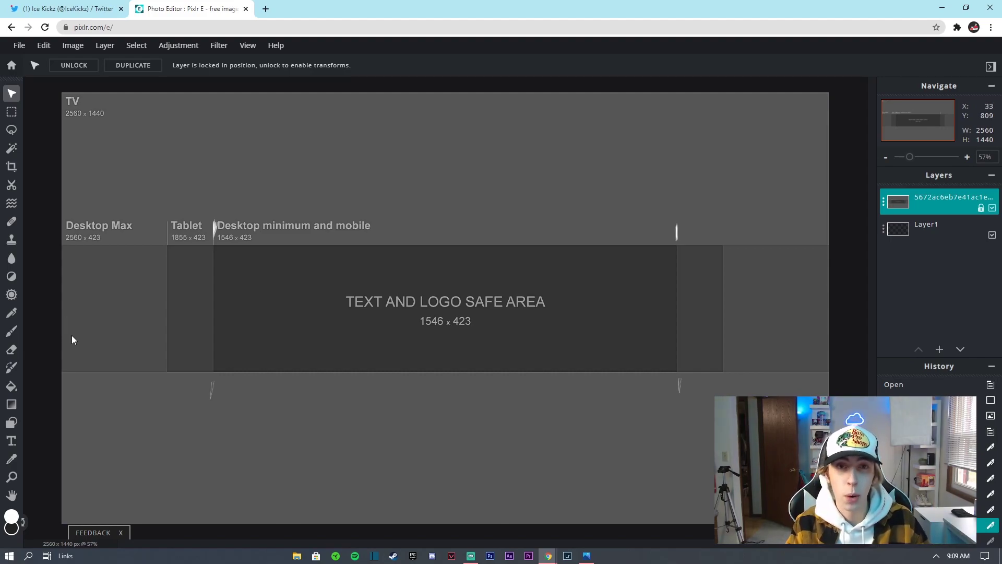
{"action": "left_click", "coordinate": [12, 131]}
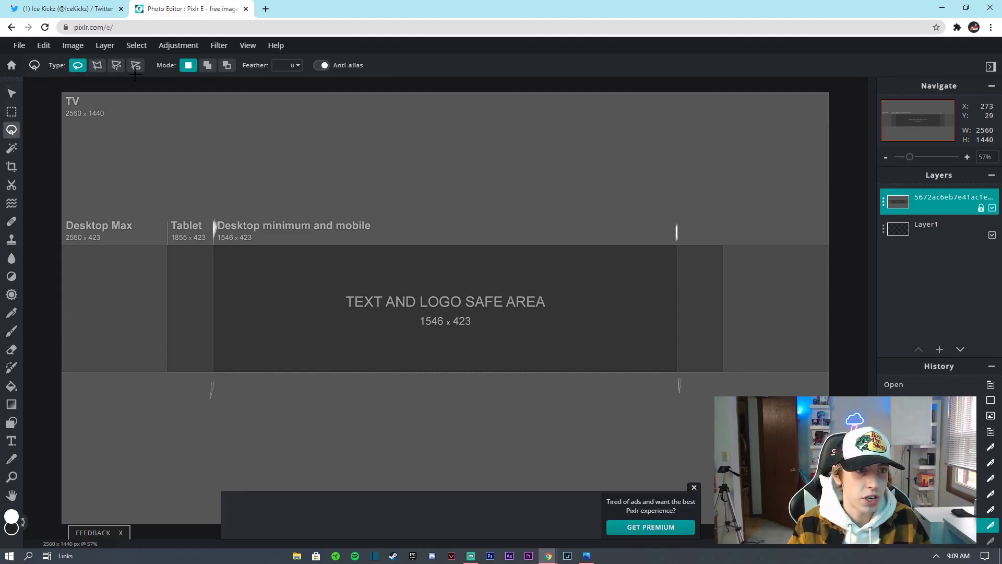